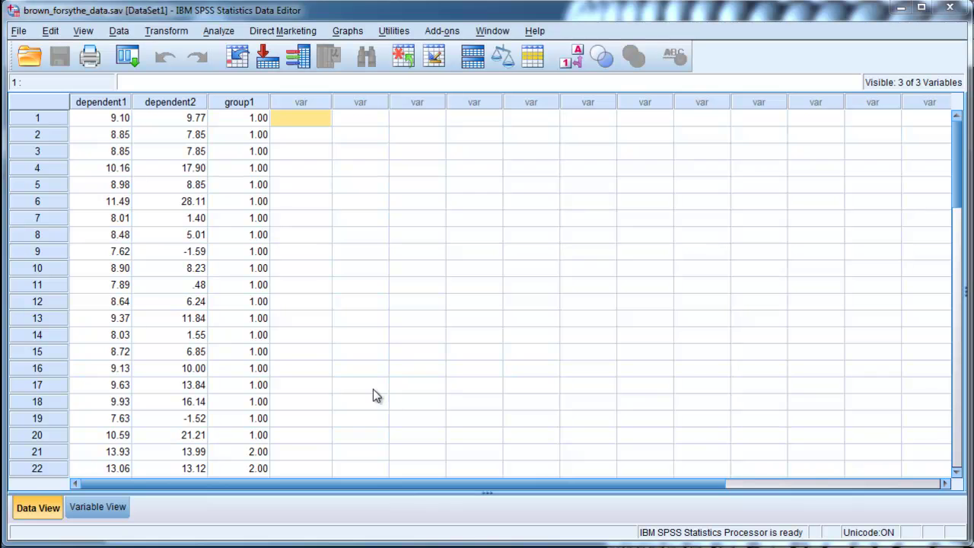
Start a One-Way ANOVA with group1 as Factor and dependent1 in the Dependent List
click(901, 11)
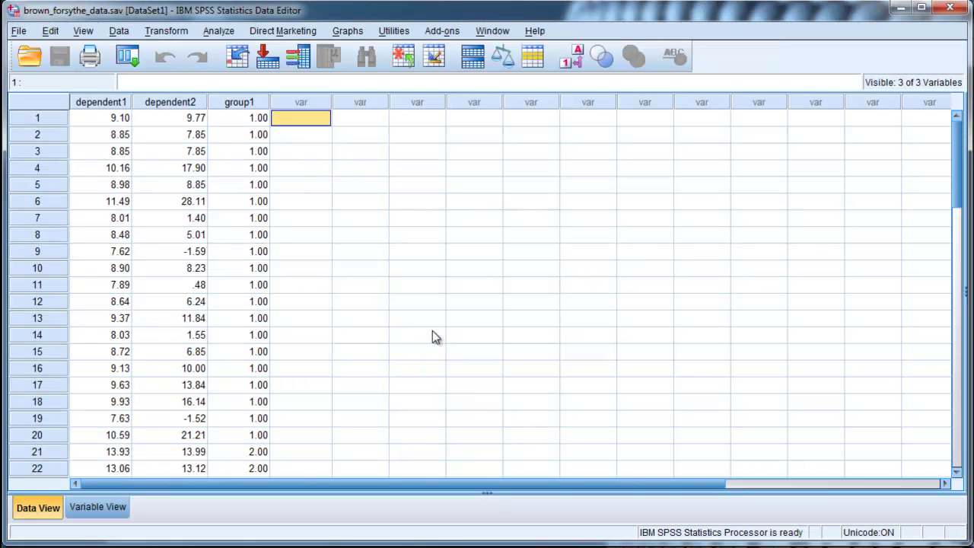
click(219, 30)
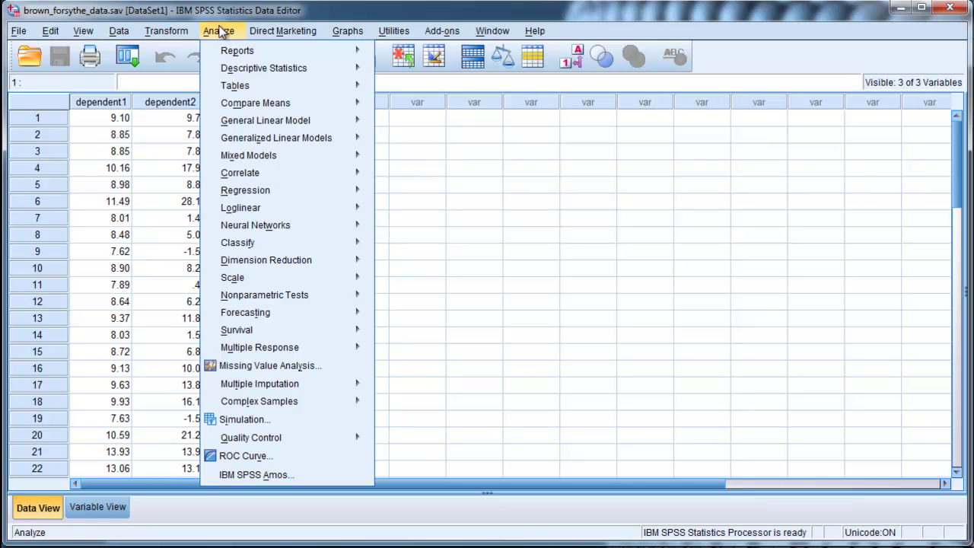
mouse_move(287, 109)
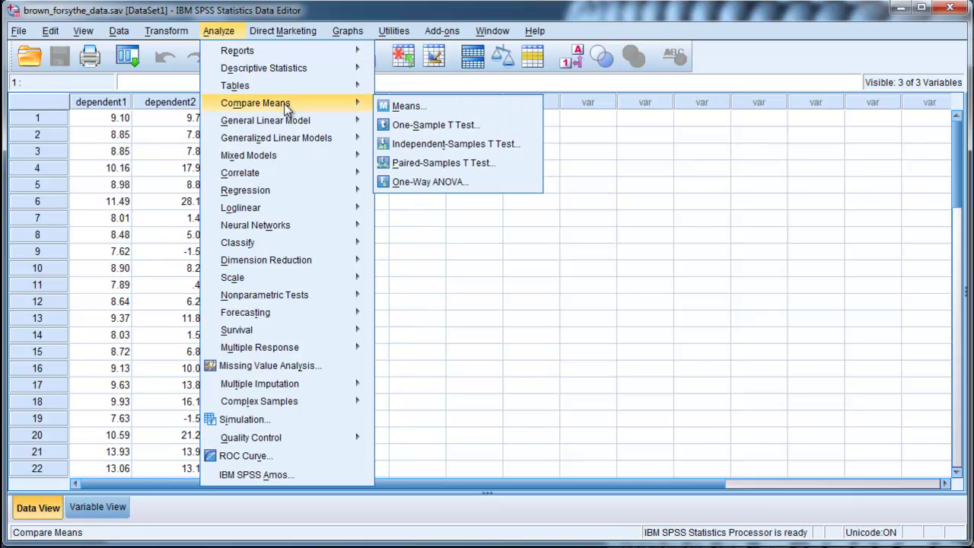
click(430, 182)
click(262, 144)
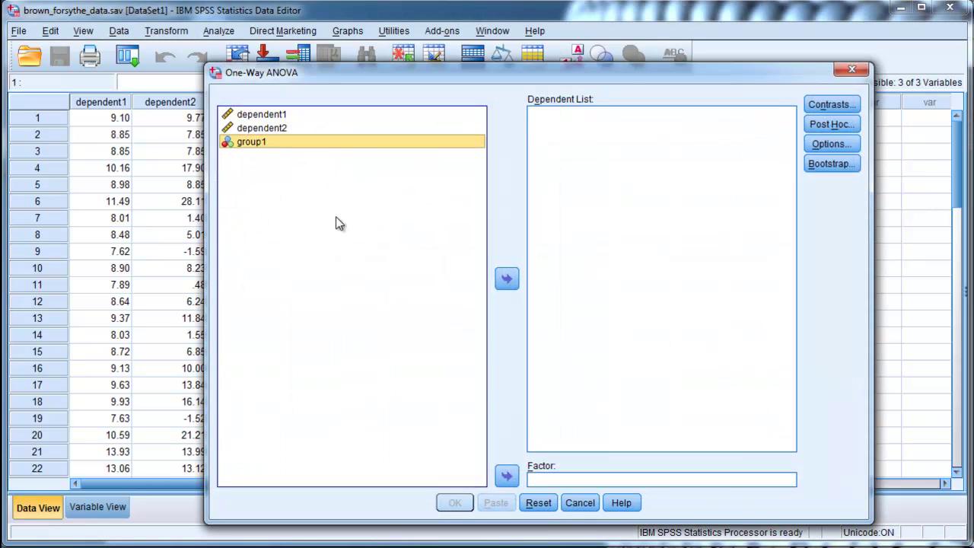
click(506, 477)
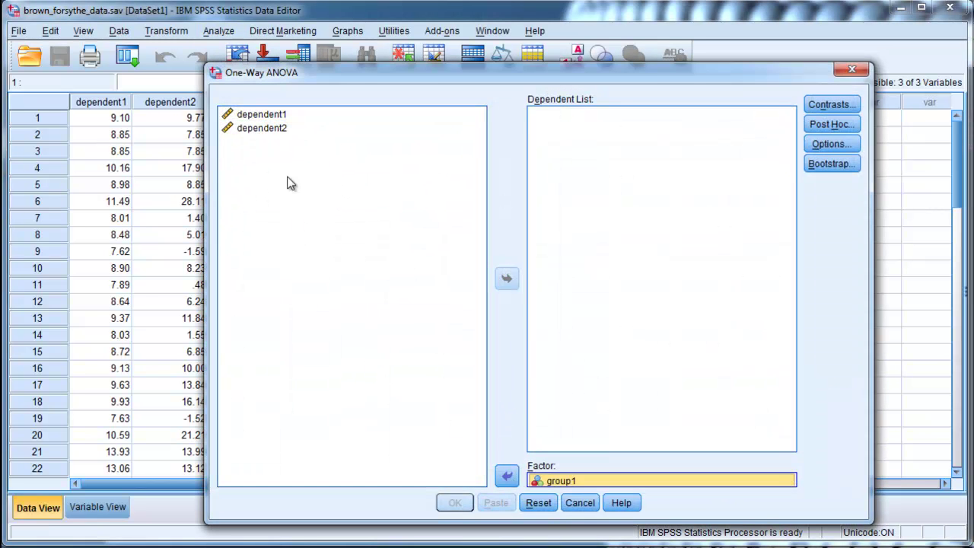
click(278, 122)
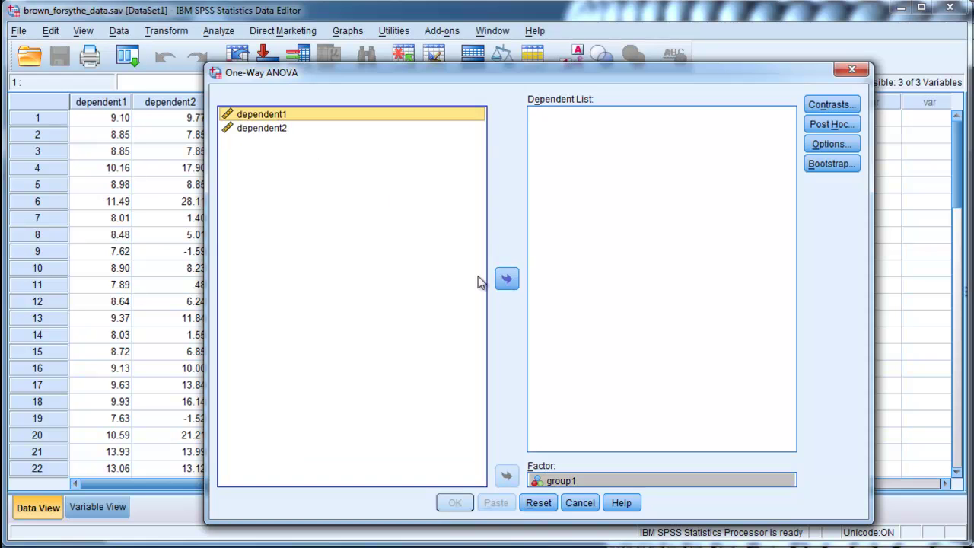
click(507, 279)
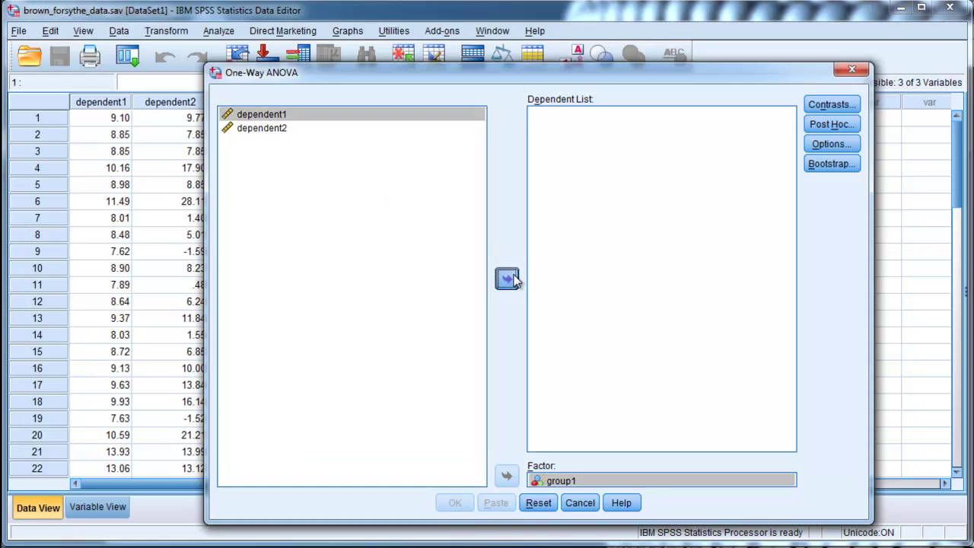
Turn on Descriptive, Homogeneity of variance test, Brown-Forsythe and Welch in the ANOVA options
click(821, 147)
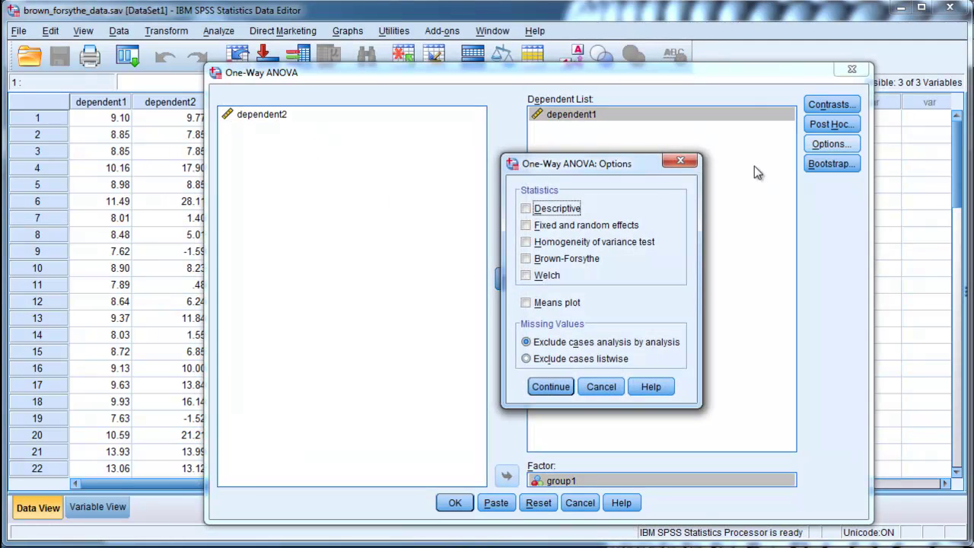
click(561, 216)
click(566, 244)
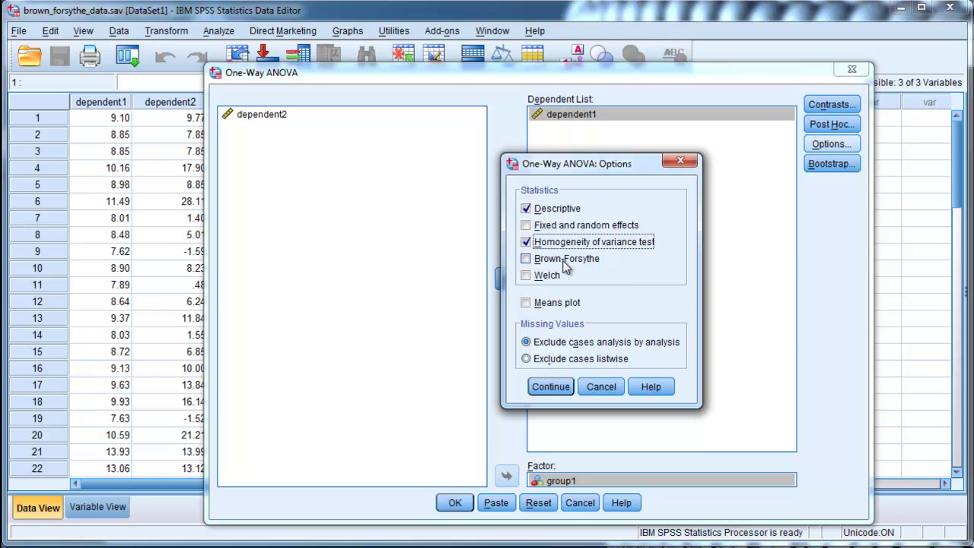
click(566, 266)
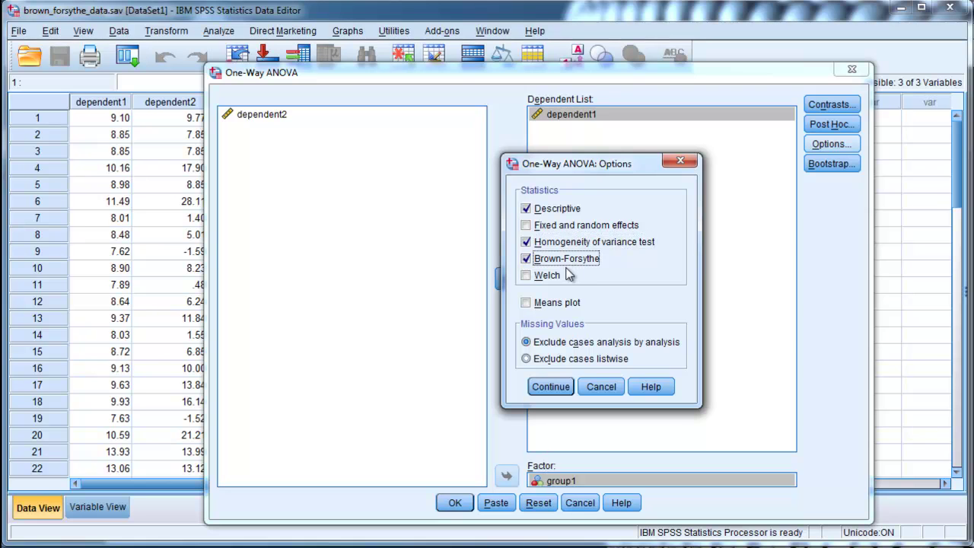
click(566, 276)
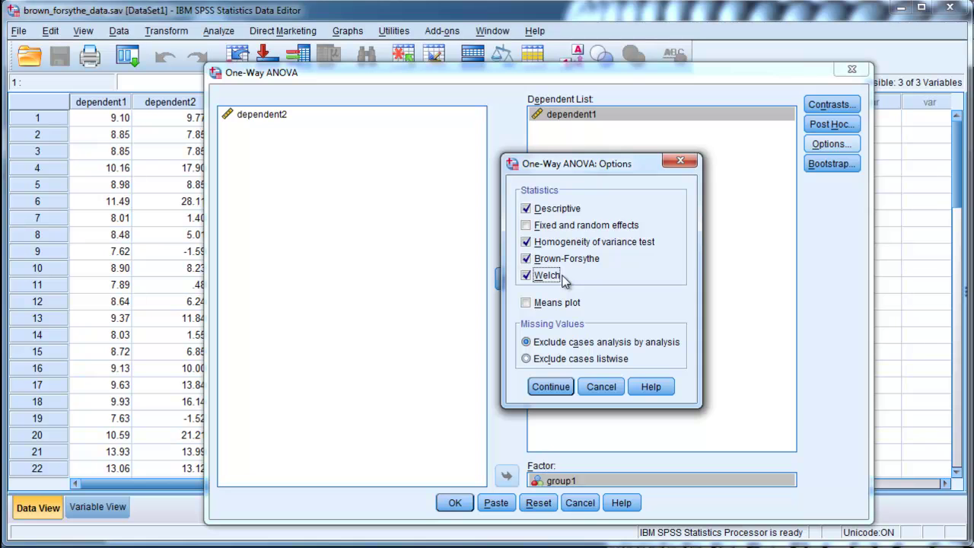
click(539, 386)
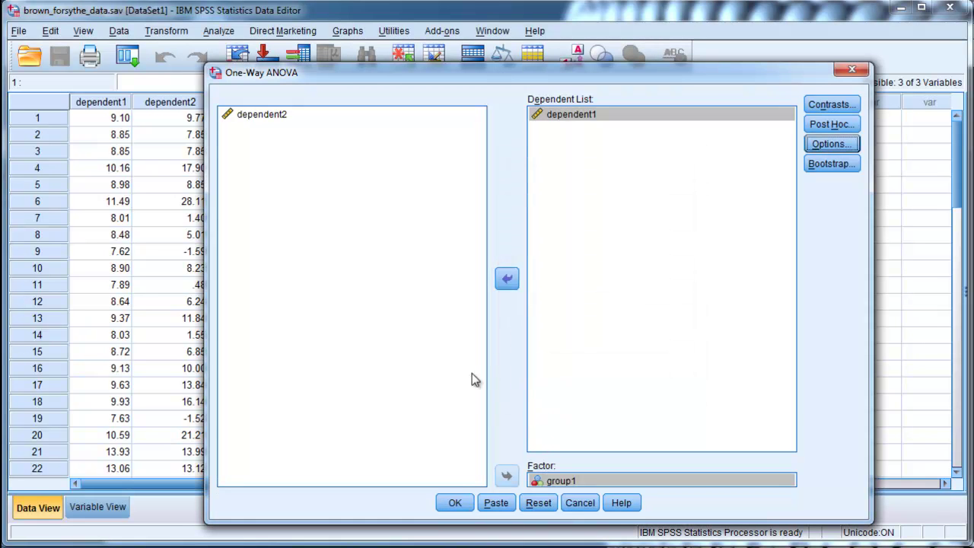
Run the ANOVA and scroll down to the Robust Tests table (Welch 2.415, Brown-Forsythe 2.867)
click(455, 503)
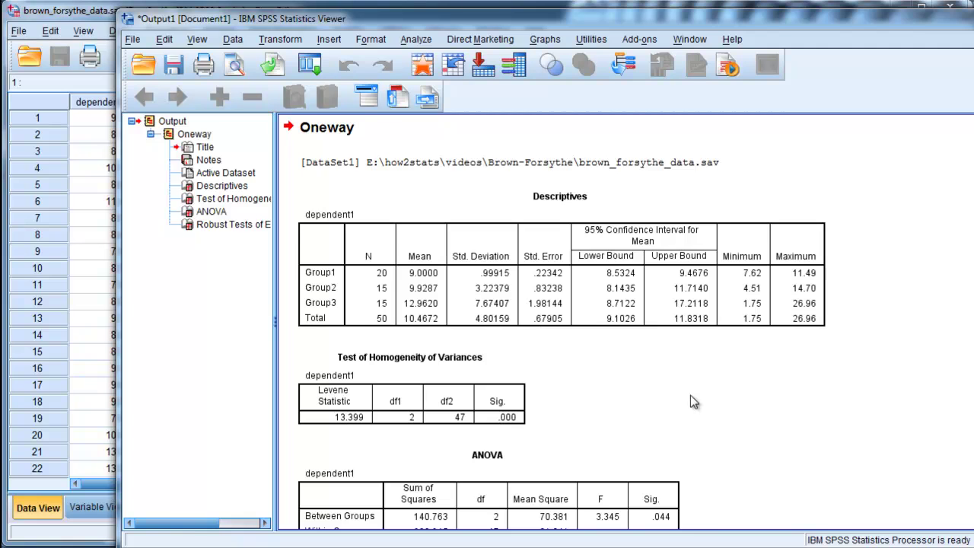
scroll(691, 399, down, 3)
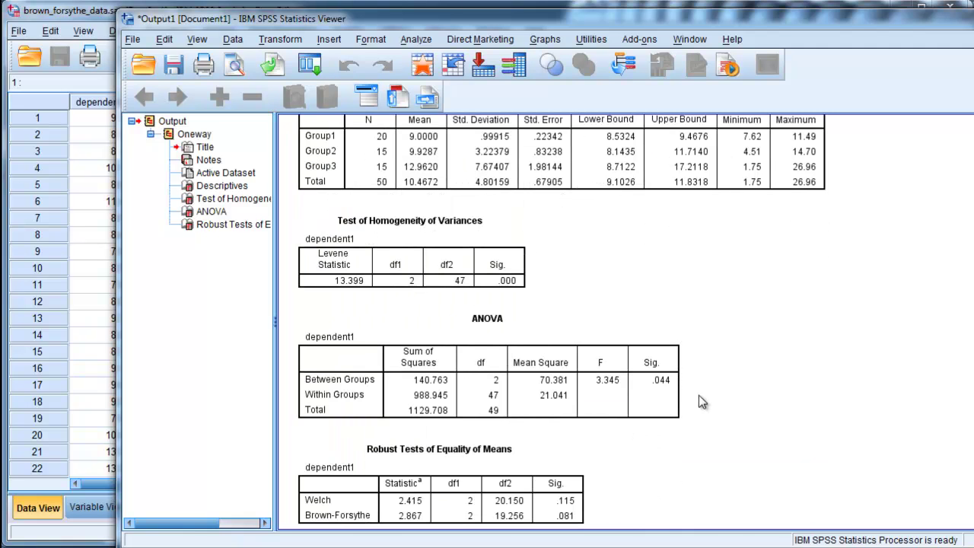
click(449, 268)
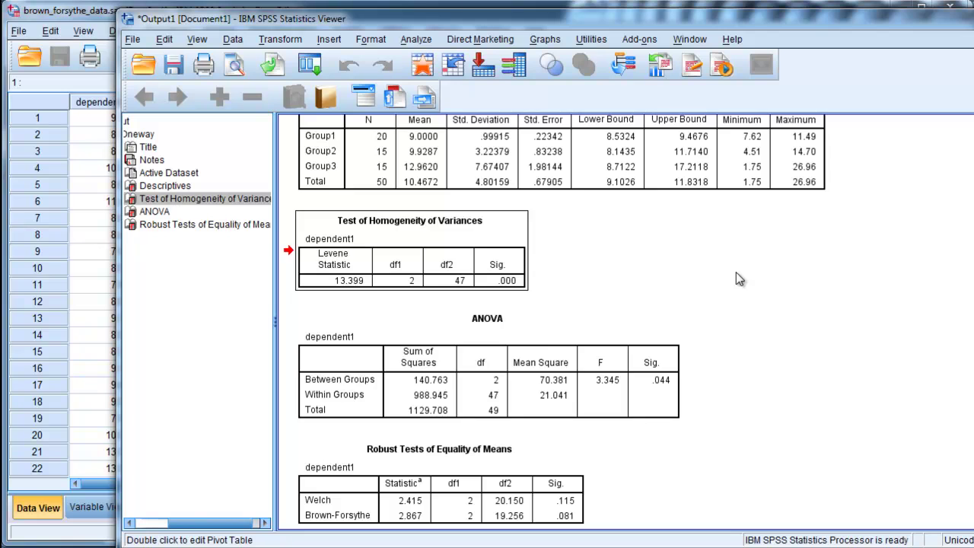
scroll(736, 272, down, 1)
click(571, 324)
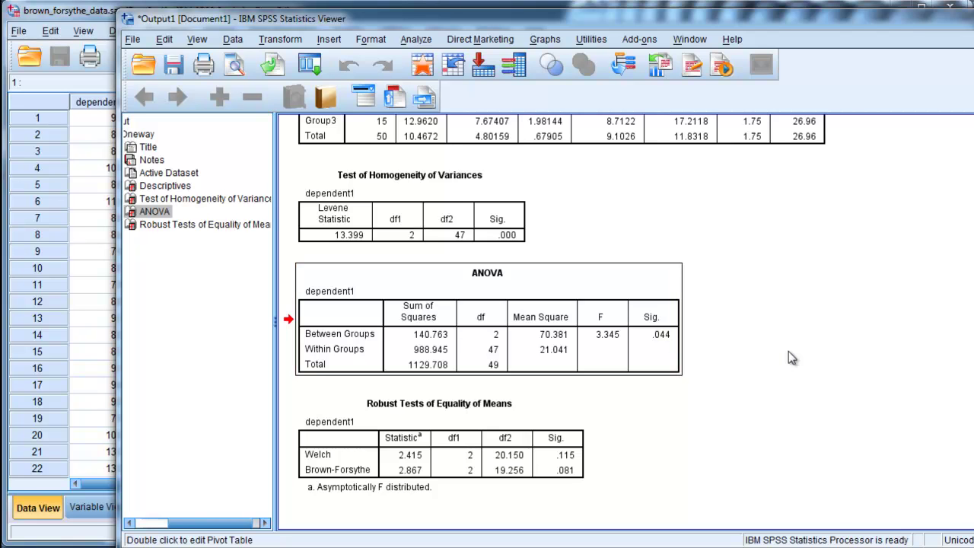
scroll(789, 351, up, 3)
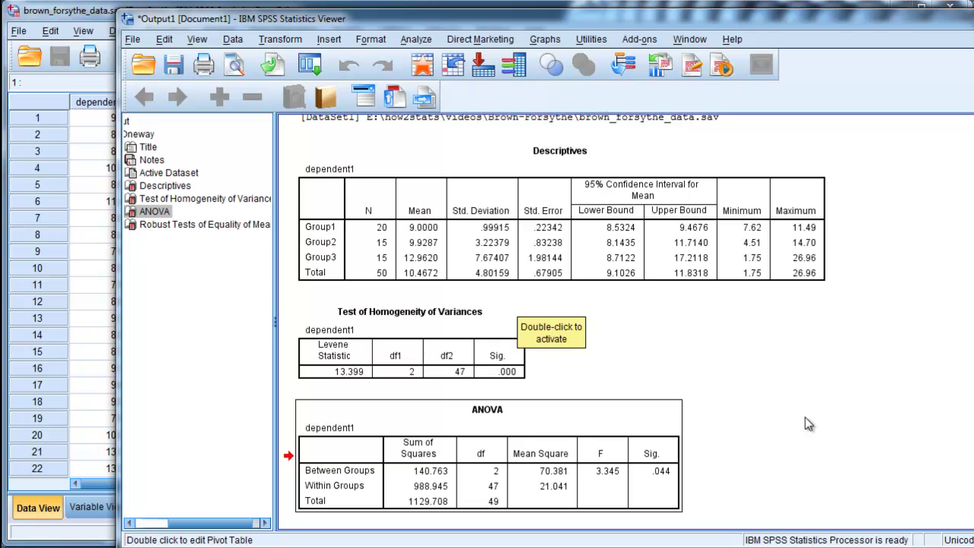
scroll(805, 419, down, 1)
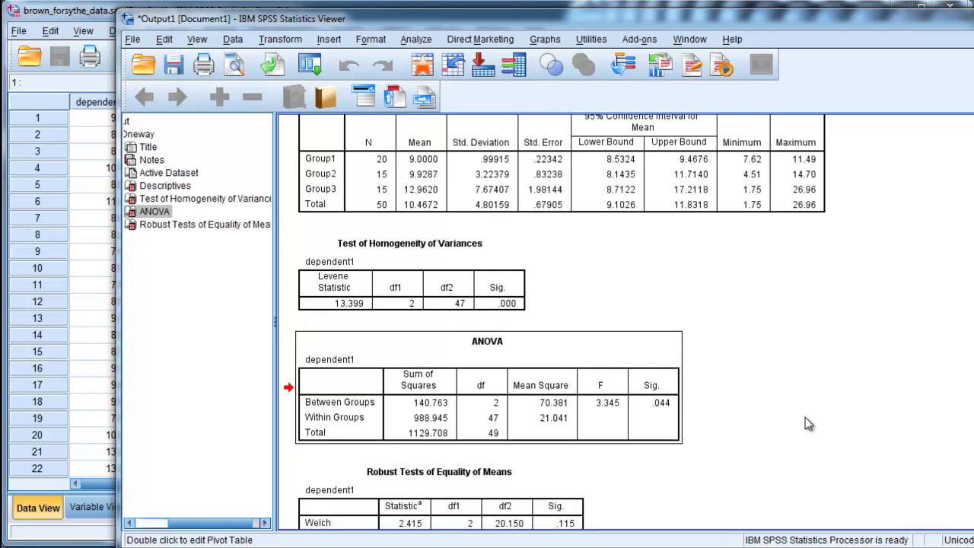
scroll(806, 424, down, 1)
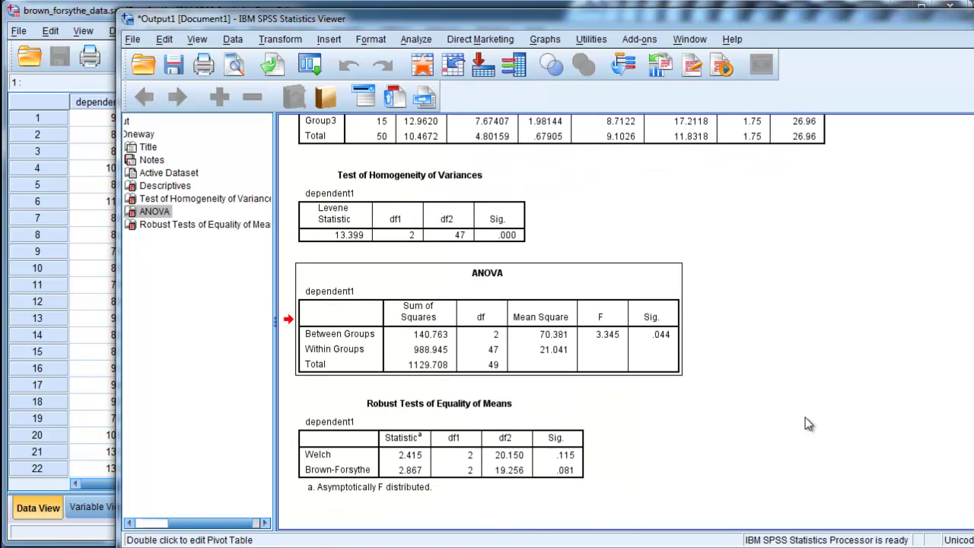
click(583, 455)
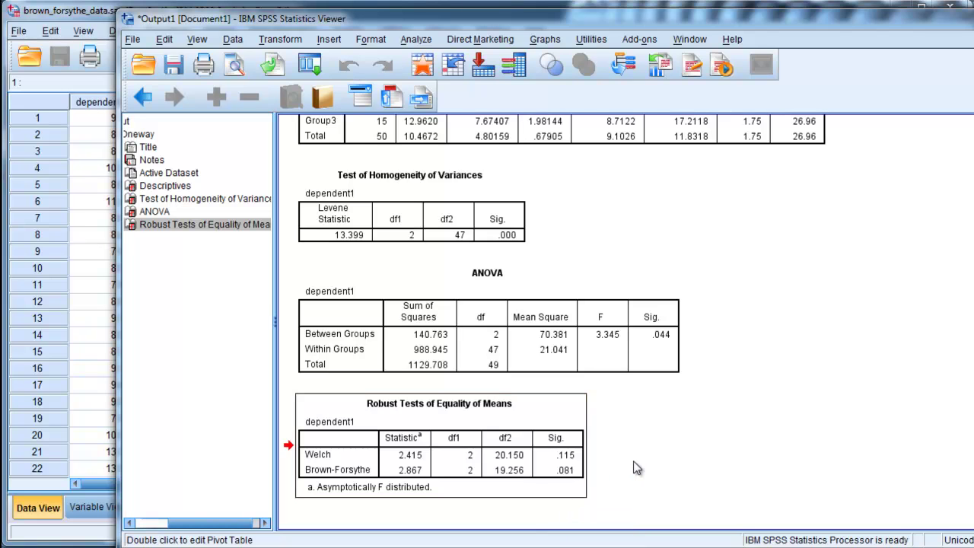
scroll(637, 468, up, 3)
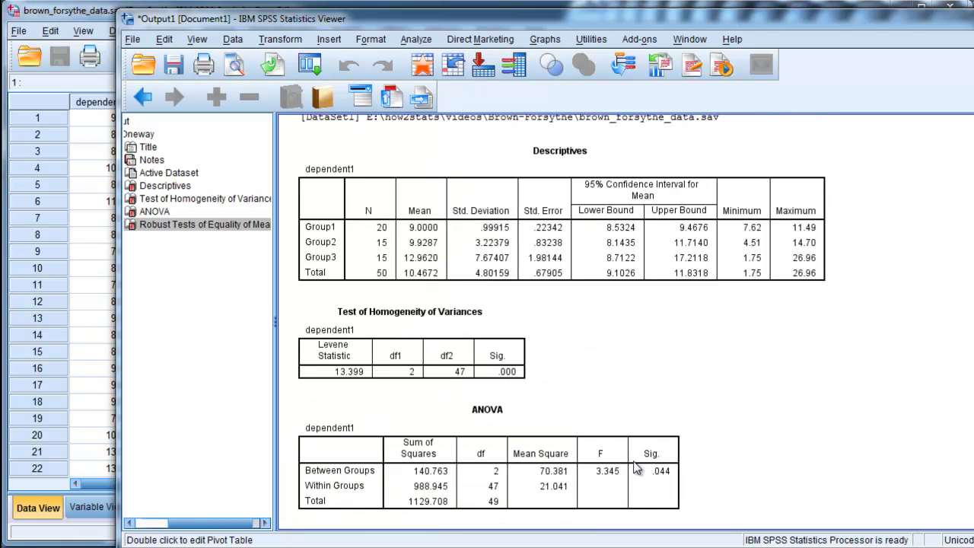
scroll(531, 365, down, 3)
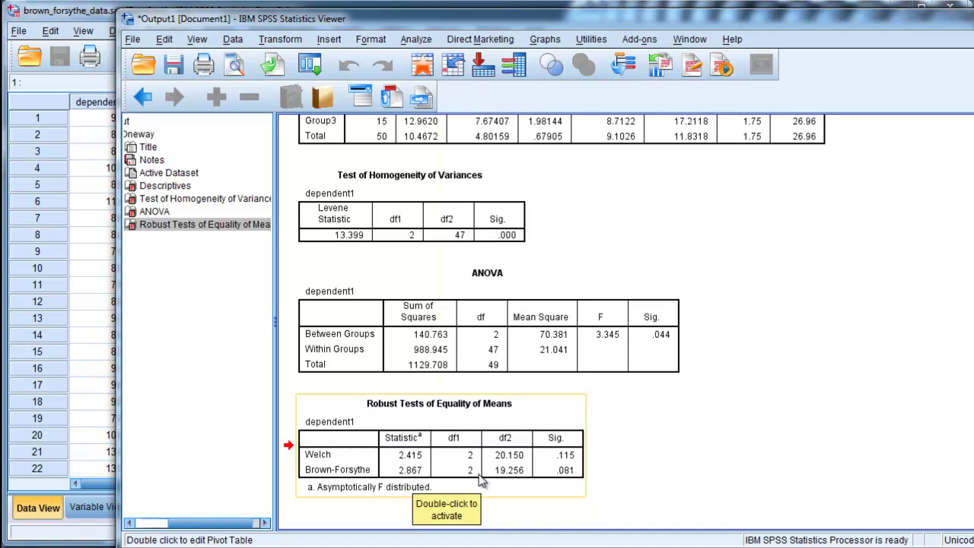
scroll(700, 440, up, 2)
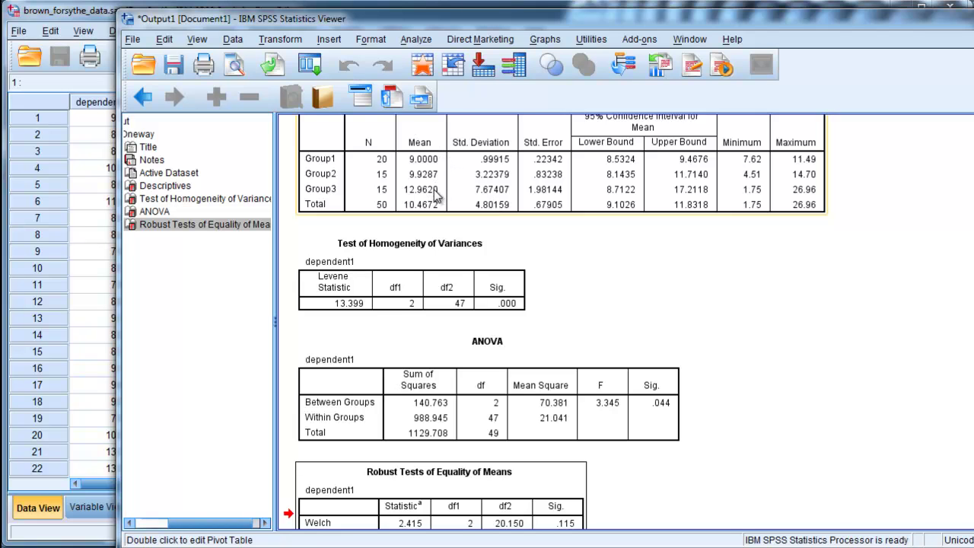
click(659, 407)
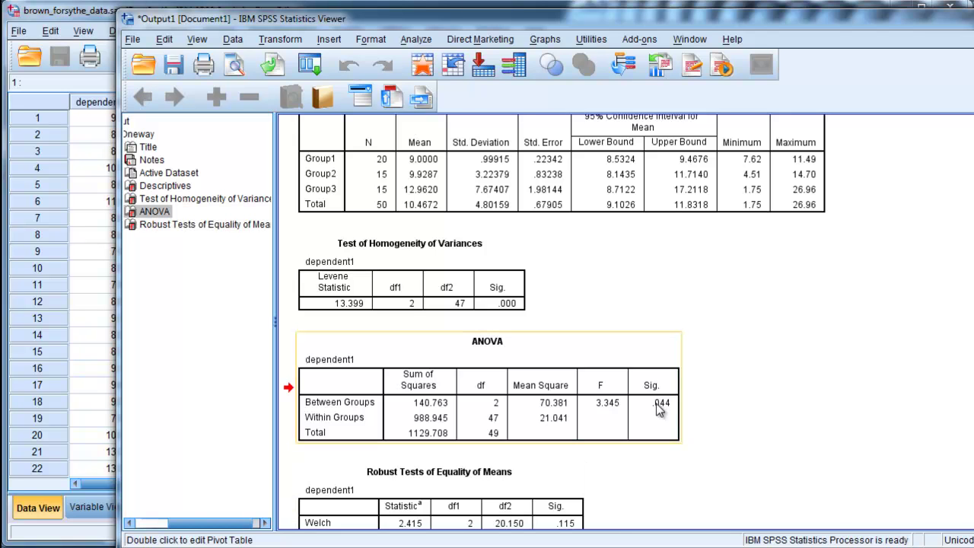
scroll(659, 407, down, 3)
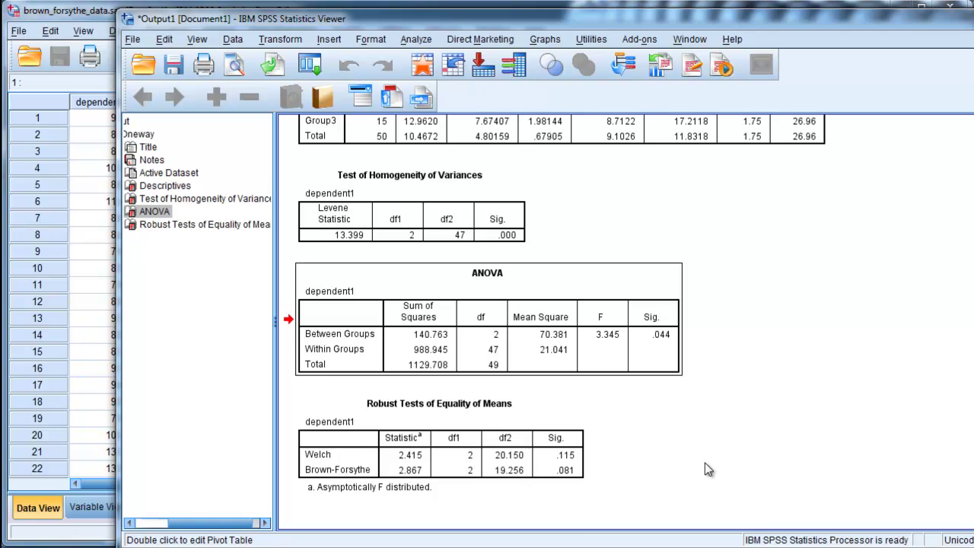
scroll(705, 463, up, 3)
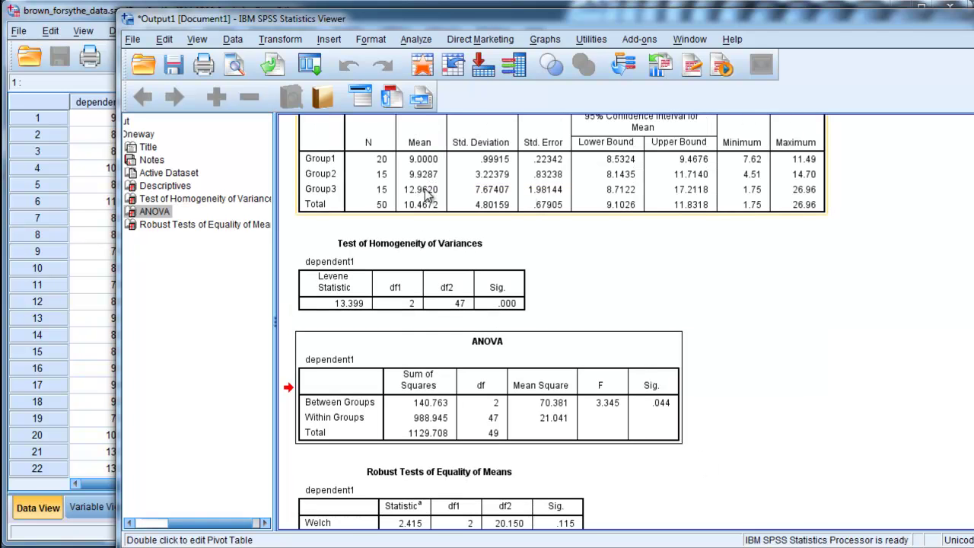
click(800, 411)
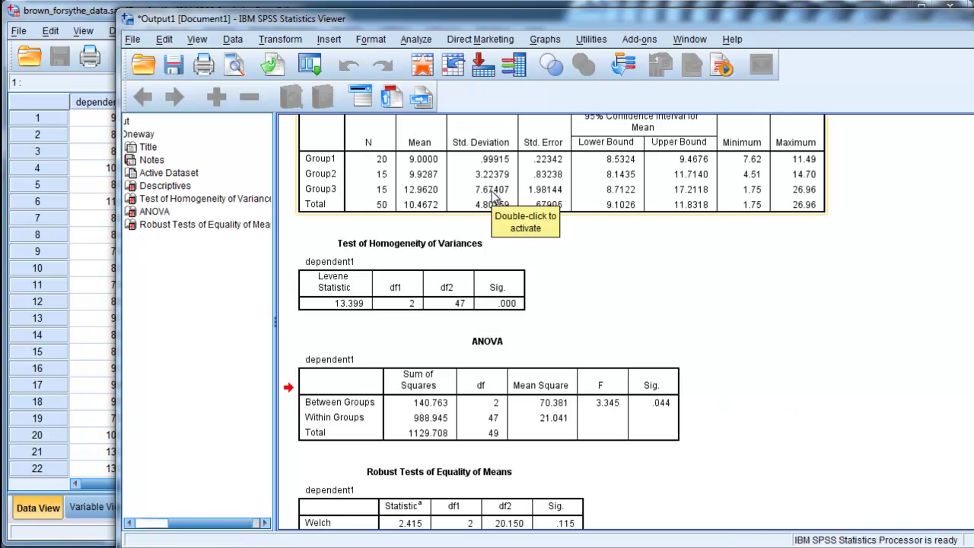
click(525, 397)
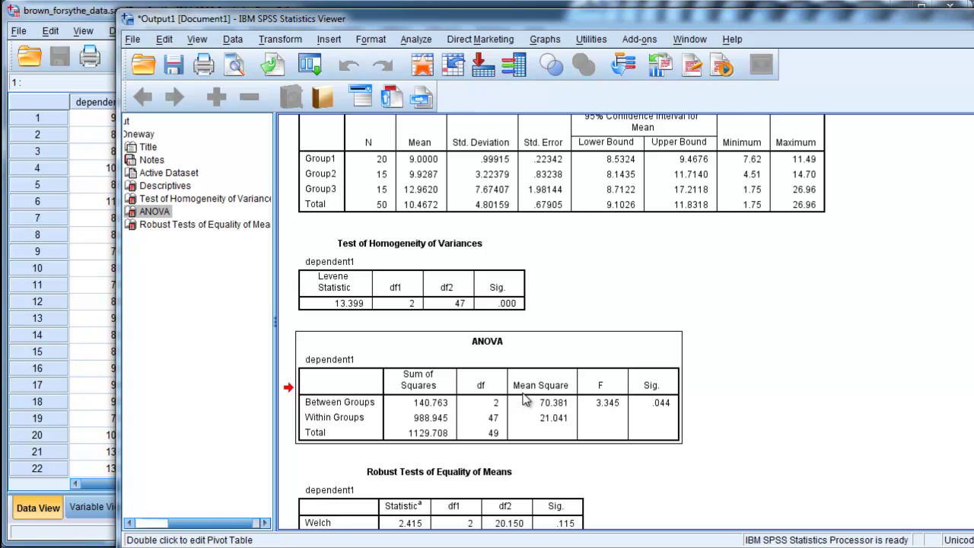
scroll(525, 399, down, 3)
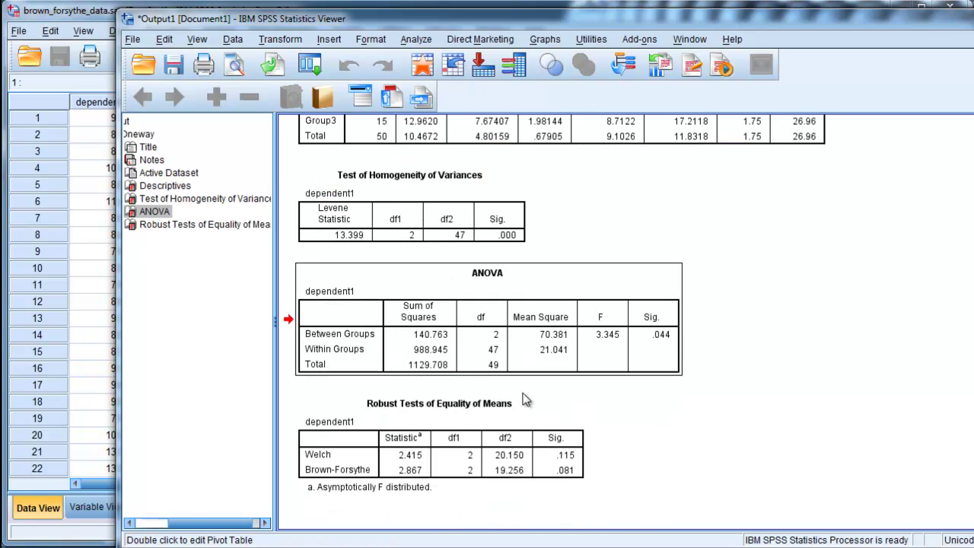
click(533, 426)
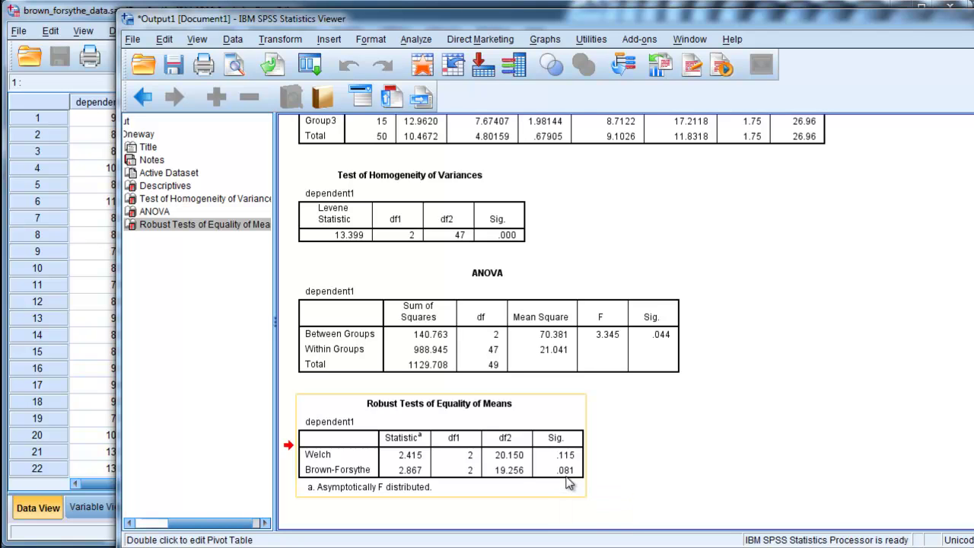
click(839, 446)
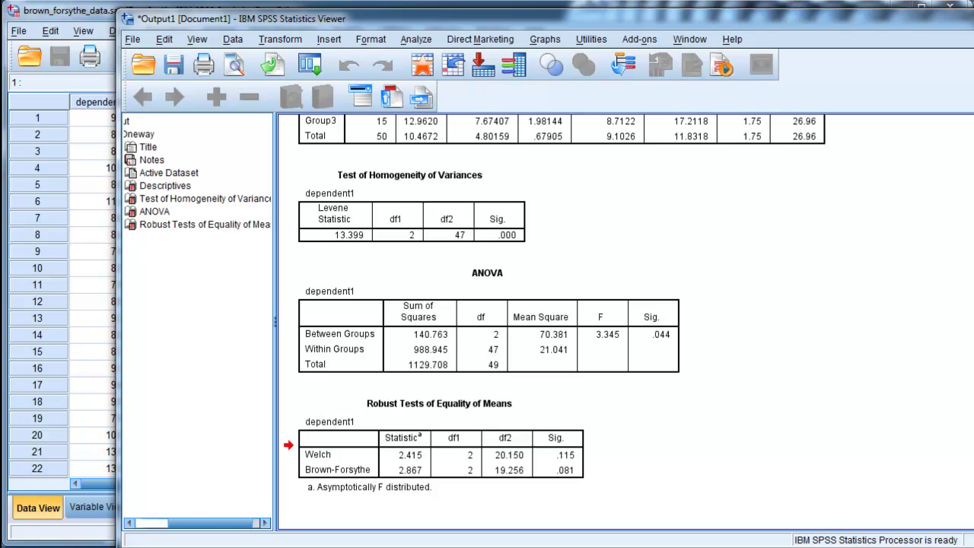
Rerun the One-Way ANOVA with dependent2 instead of dependent1, then select its Descriptives table
key(alt+Tab)
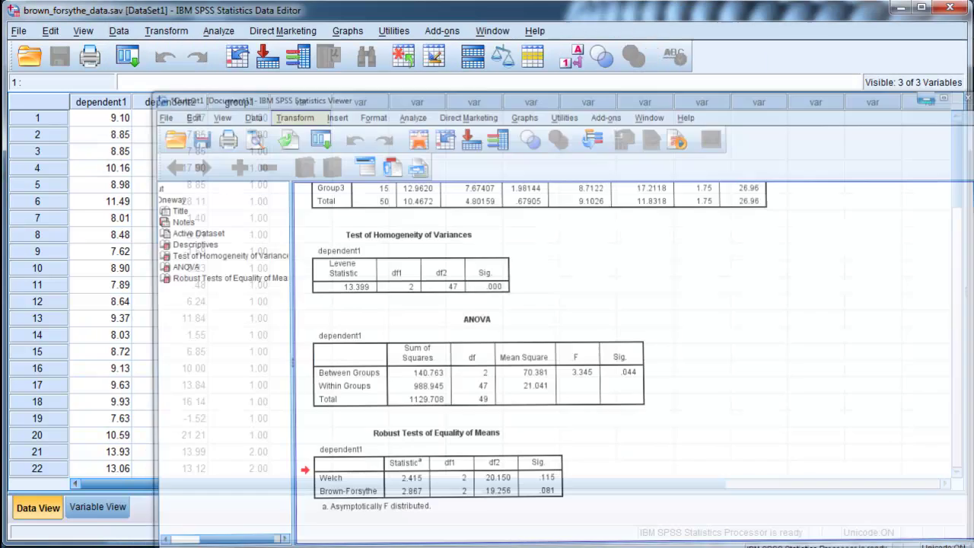
click(221, 31)
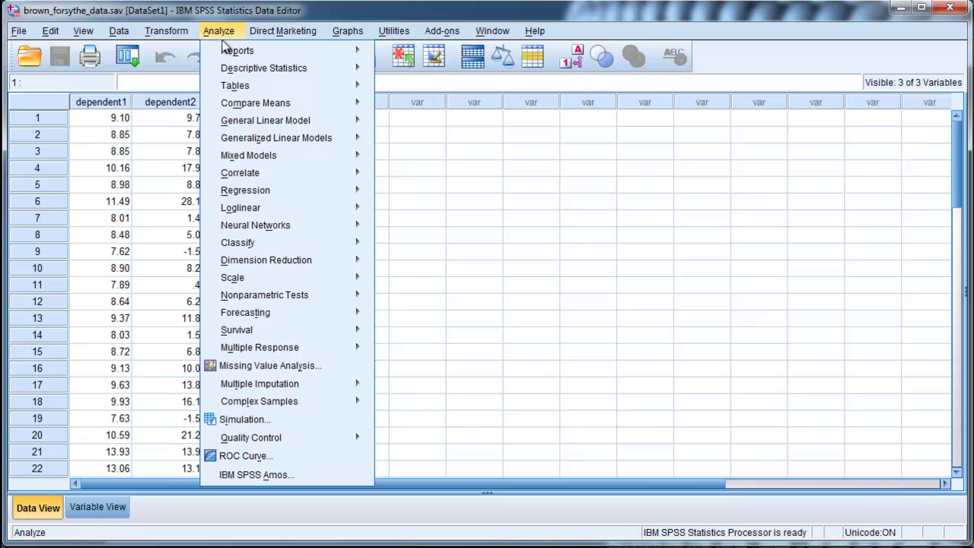
mouse_move(287, 103)
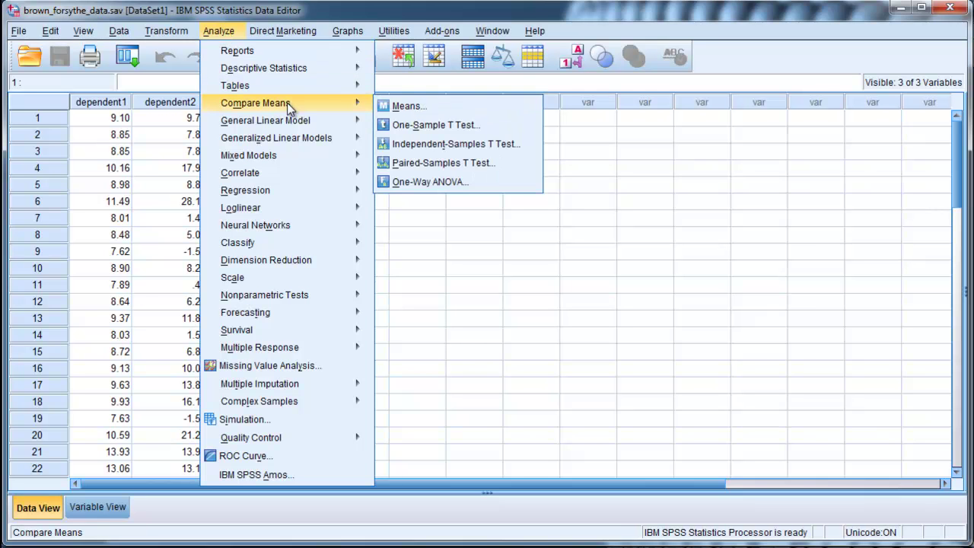
click(449, 182)
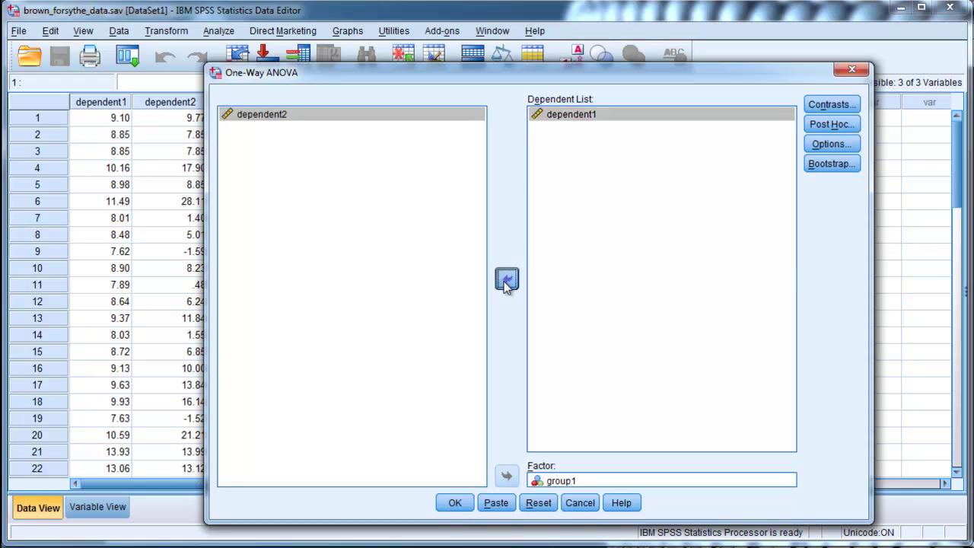
click(507, 278)
click(232, 130)
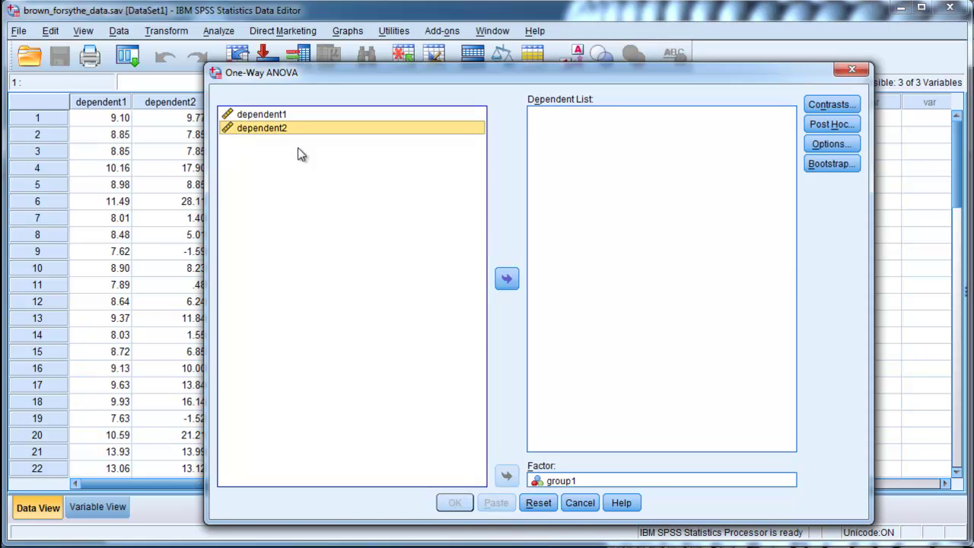
click(507, 278)
click(455, 503)
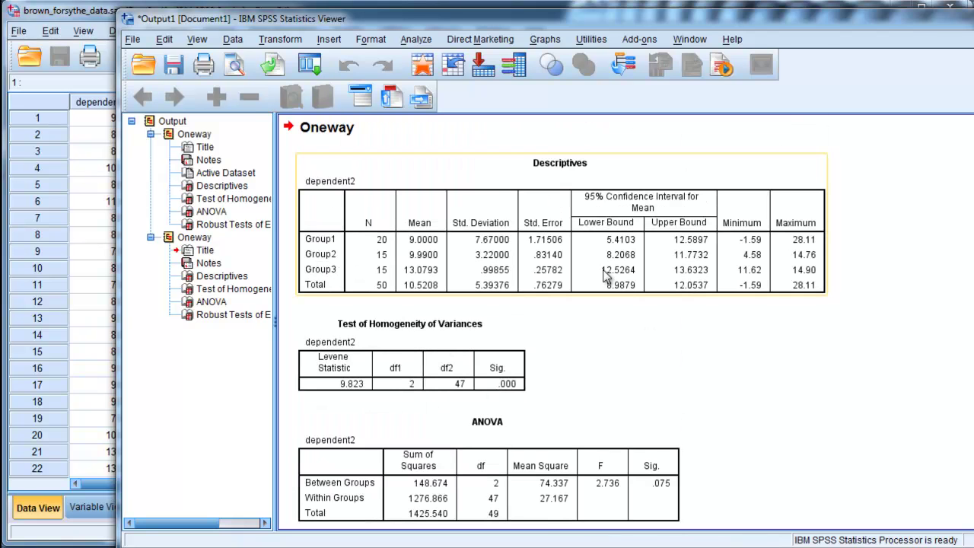
click(387, 247)
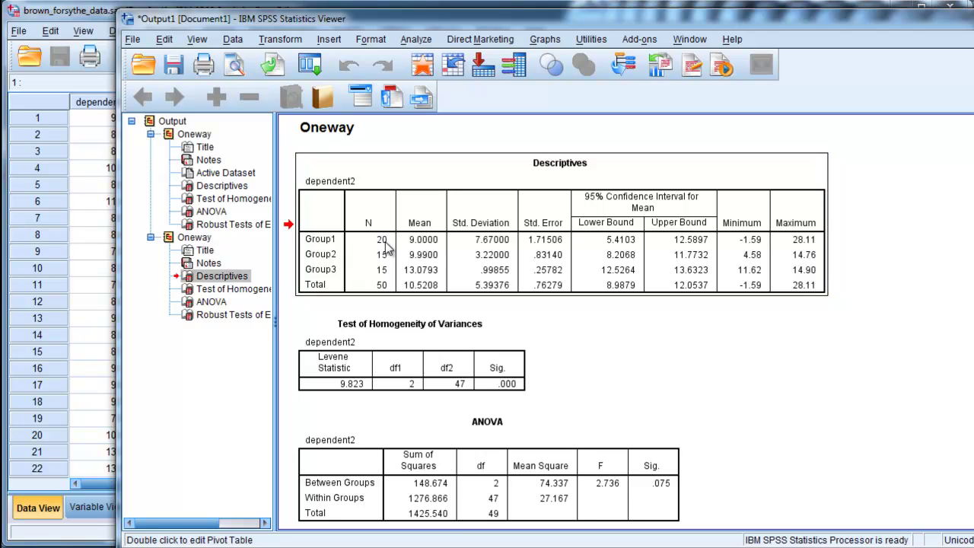